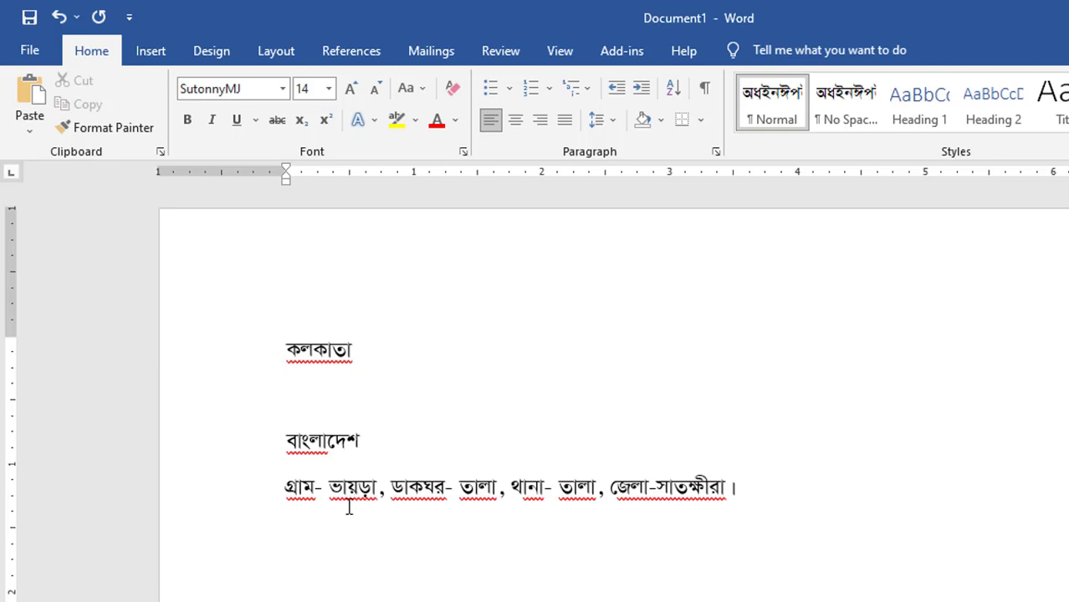
Step: Clear all existing text from the document and enter the sentence "আমার দেশের নাম বাংলাদেশ"
{"action": "key", "text": "ctrl+a"}
{"action": "key", "text": "Delete"}
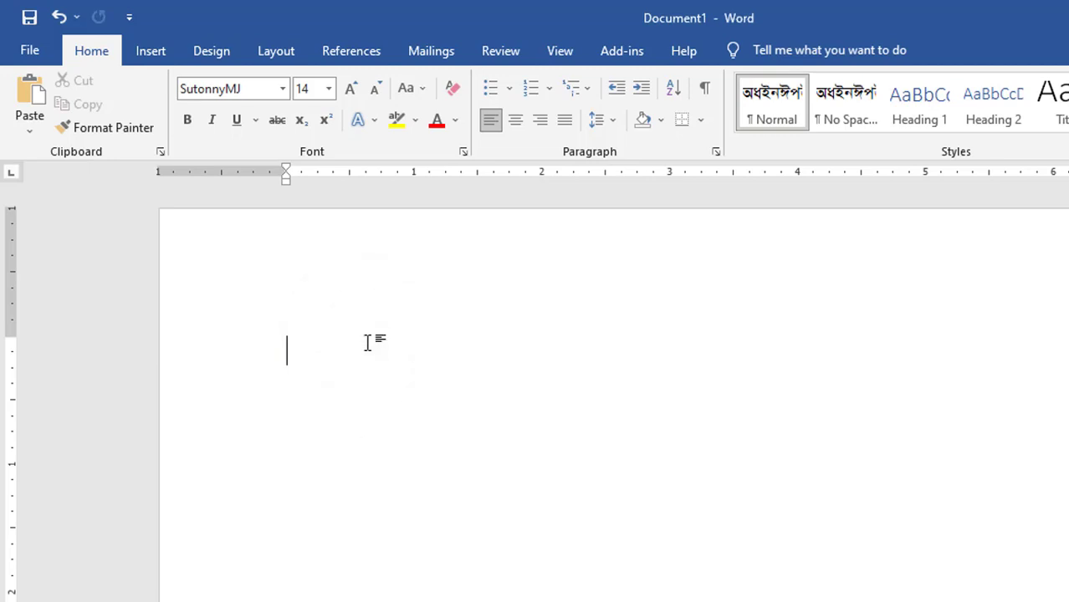
{"action": "type", "text": "আমারেদে"}
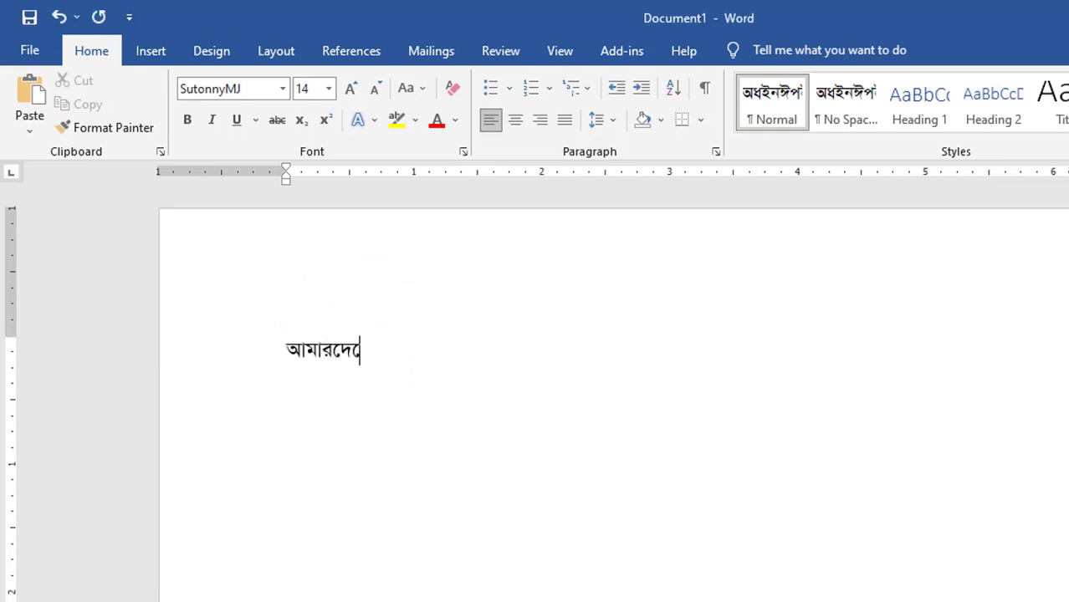
{"action": "key", "text": "BackSpace"}
{"action": "key", "text": "BackSpace"}
{"action": "key", "text": "BackSpace"}
{"action": "type", "text": "দেশের"}
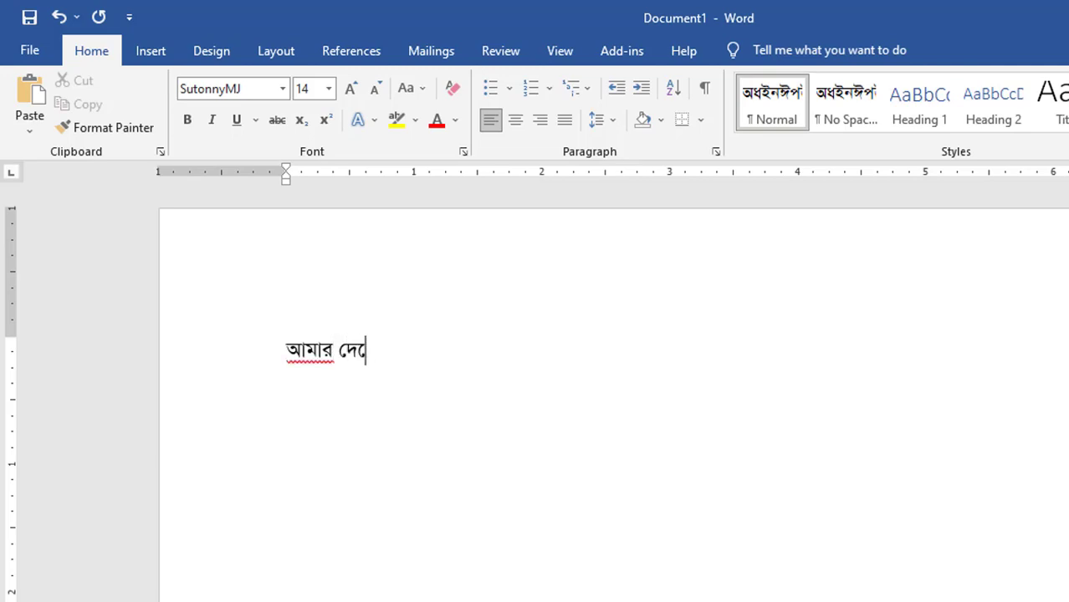
{"action": "type", "text": " নাম"}
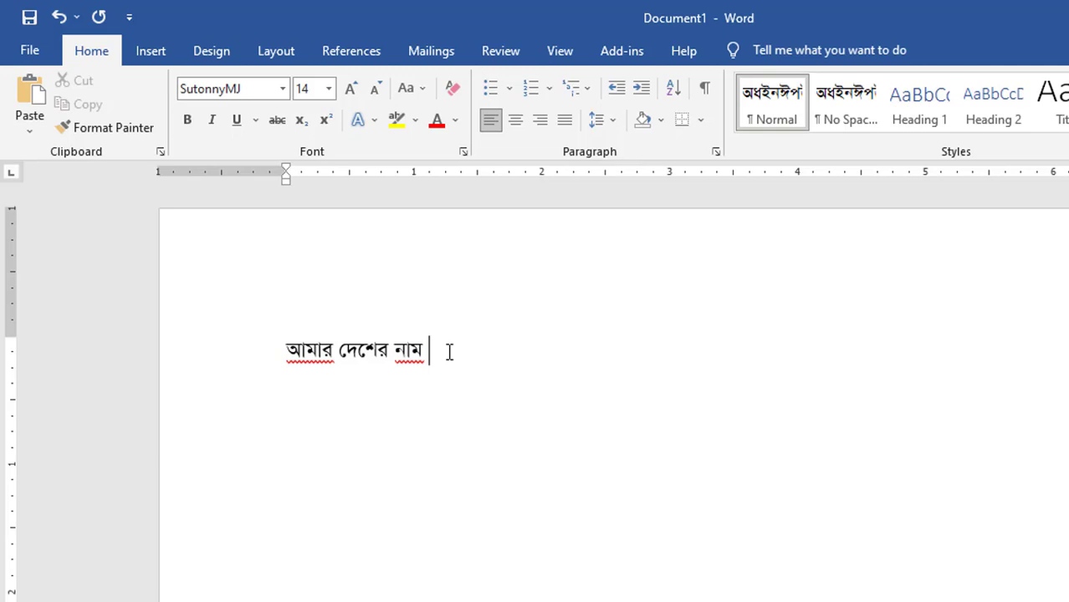
{"action": "type", "text": "বাংলাদেশ"}
Step: Add a second line reading "আমার ঠিকানা" below the sentence and enter the letter "গ"
{"action": "key", "text": "Return"}
{"action": "type", "text": "অ"}
{"action": "key", "text": "BackSpace"}
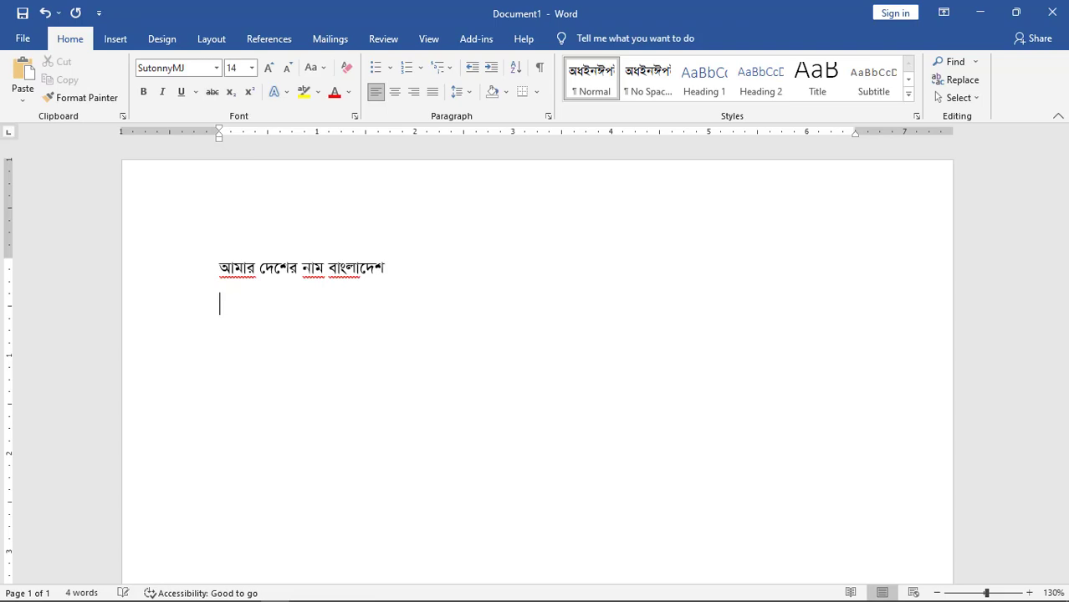
{"action": "type", "text": "আমার"}
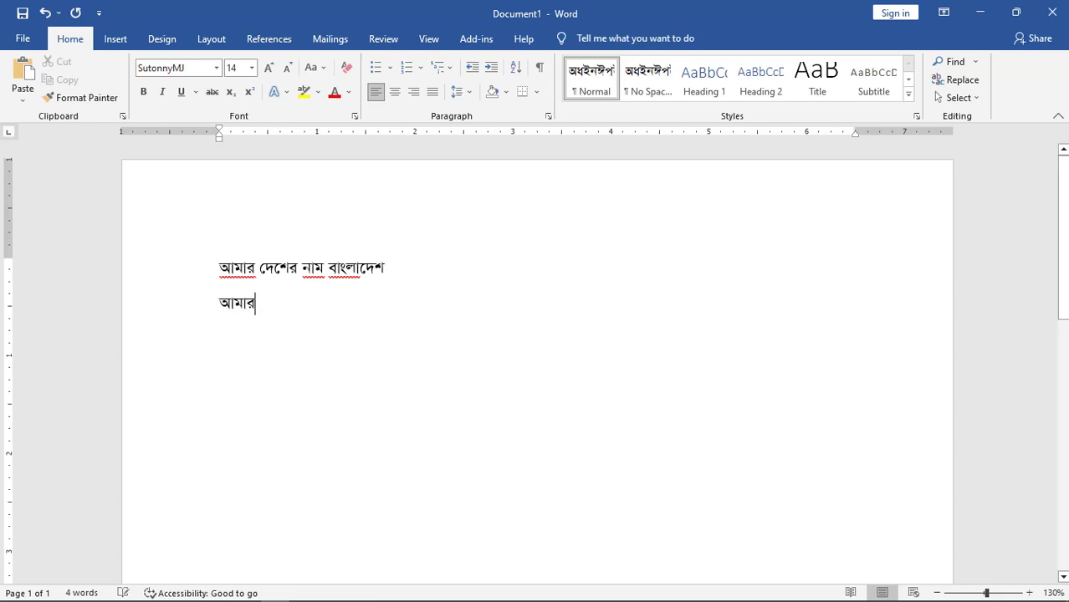
{"action": "type", "text": " ঠিকানা"}
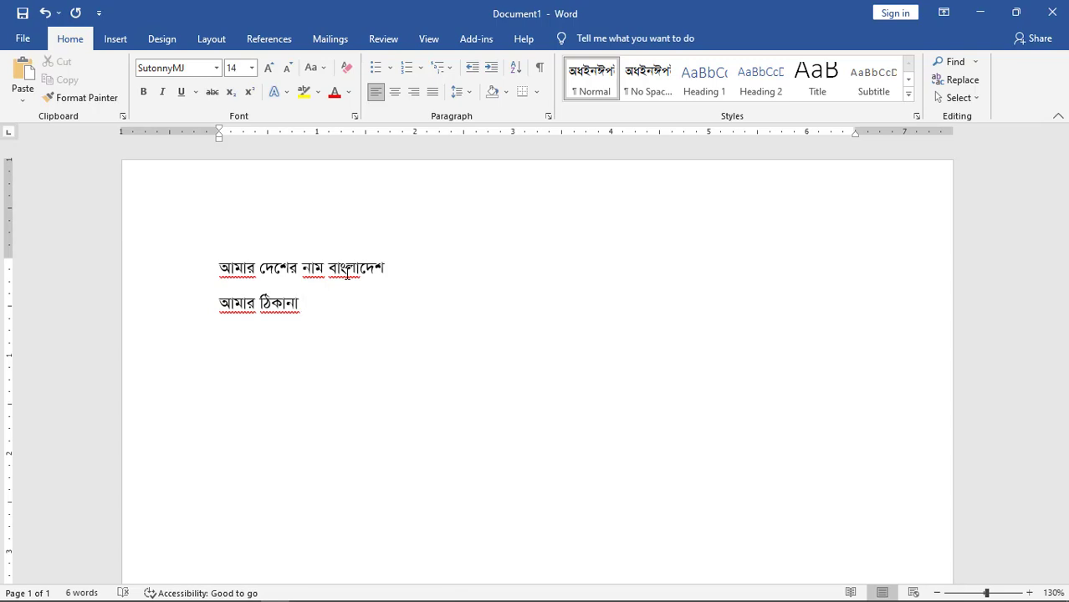
{"action": "type", "text": "গ"}
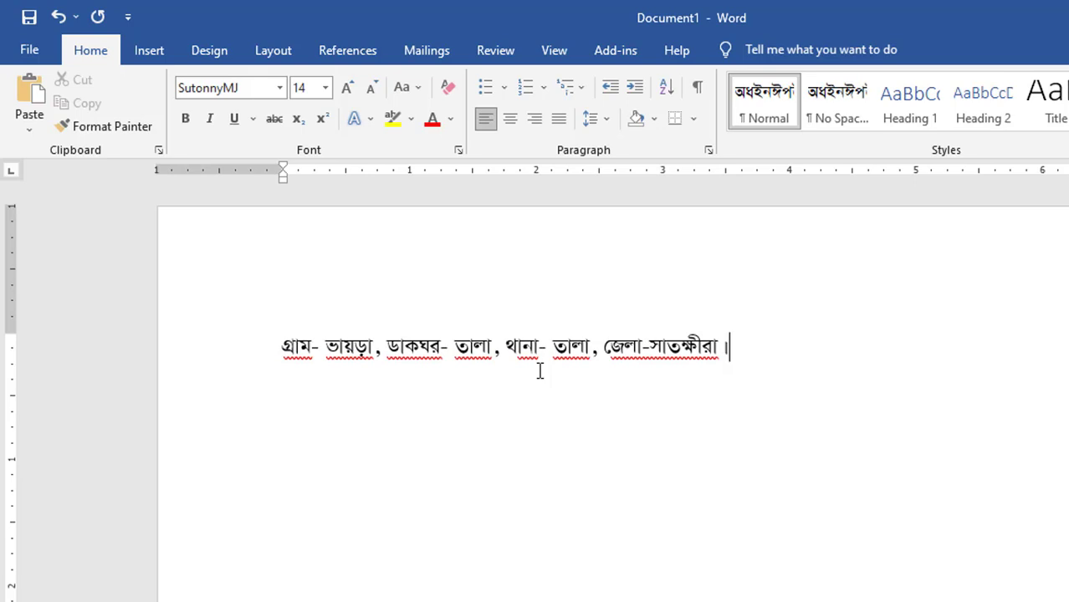
Step: Enter the letter "গ" on a new line below the address and copy it
{"action": "key", "text": "Return"}
{"action": "type", "text": "গ"}
{"action": "double_click", "coordinate": [284, 398]}
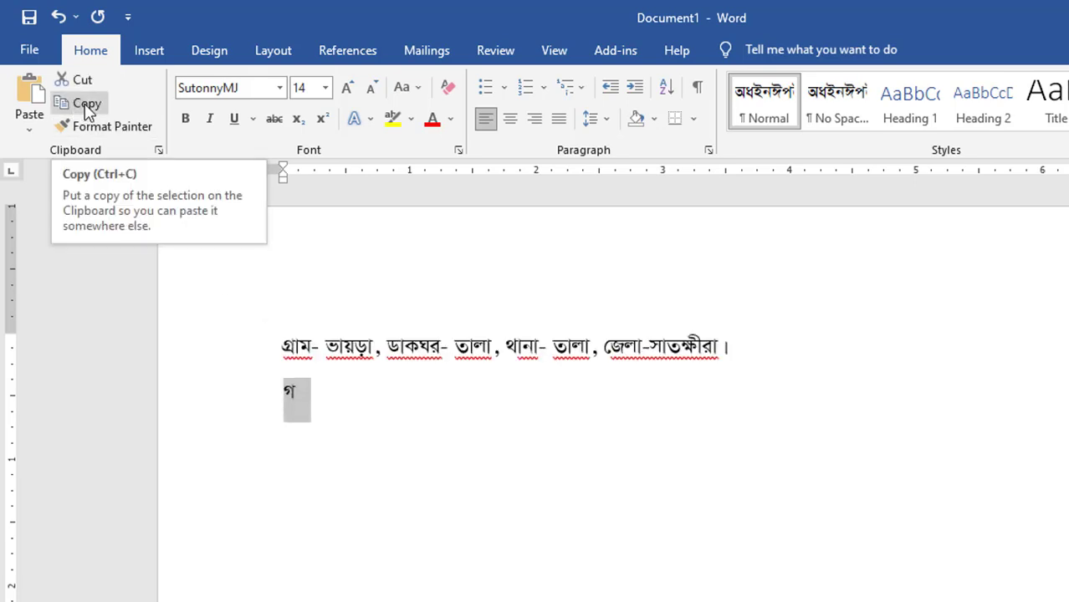
{"action": "left_click", "coordinate": [87, 105]}
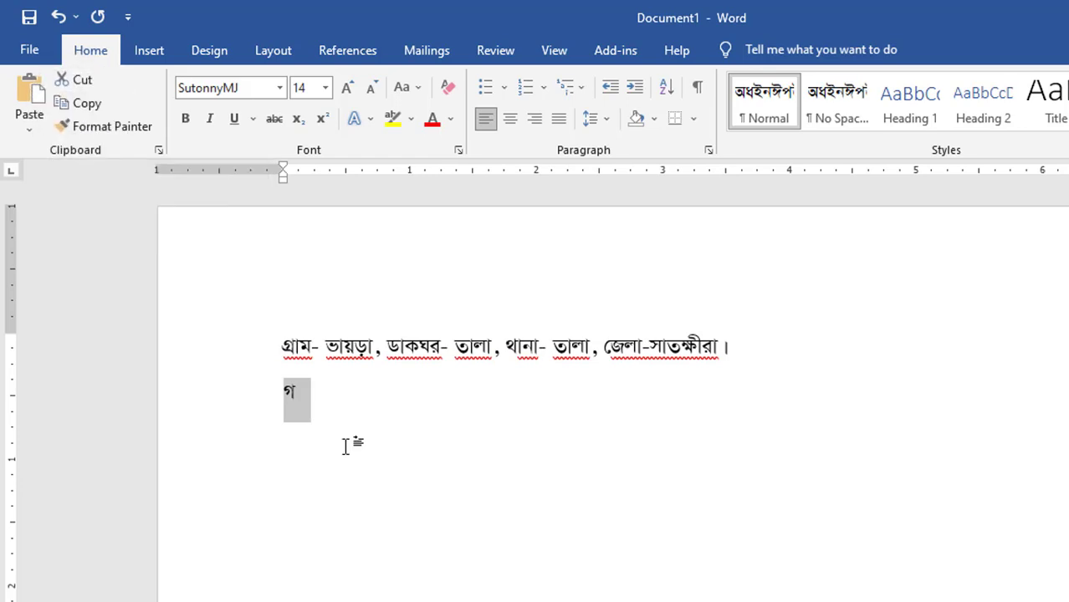
Step: Select the whole address line and open the AutoCorrect options from the proofing settings
{"action": "left_click", "coordinate": [738, 347]}
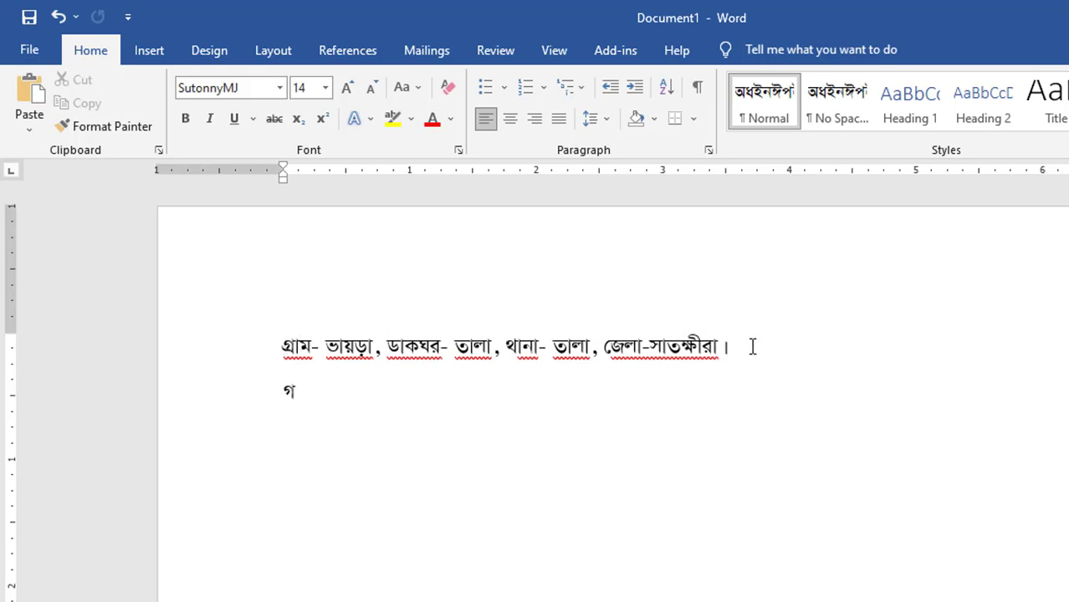
{"action": "left_click_drag", "start_coordinate": [745, 346], "coordinate": [293, 356]}
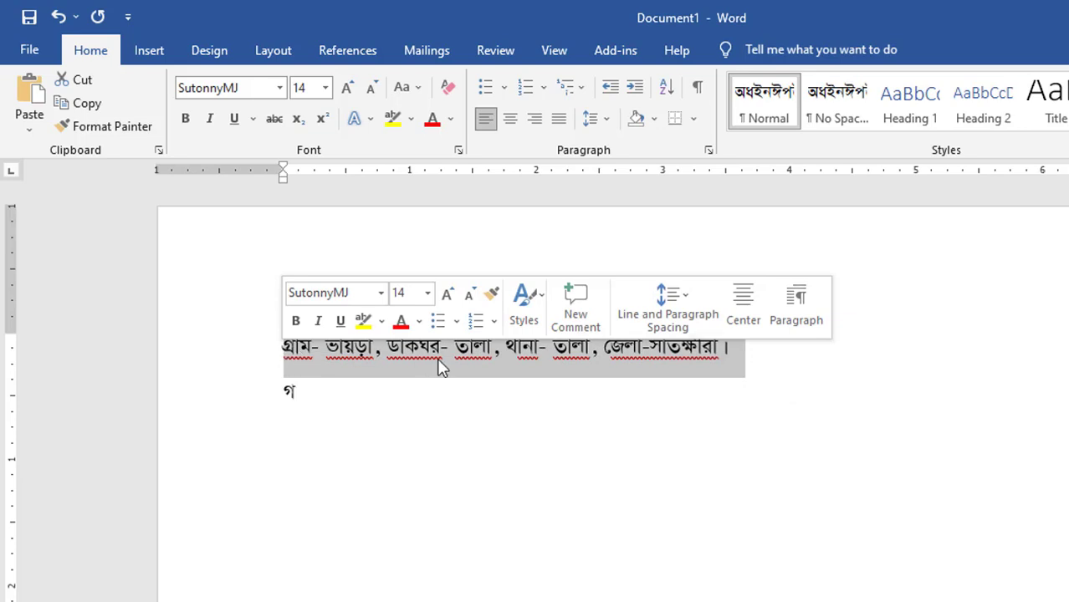
{"action": "left_click", "coordinate": [28, 51]}
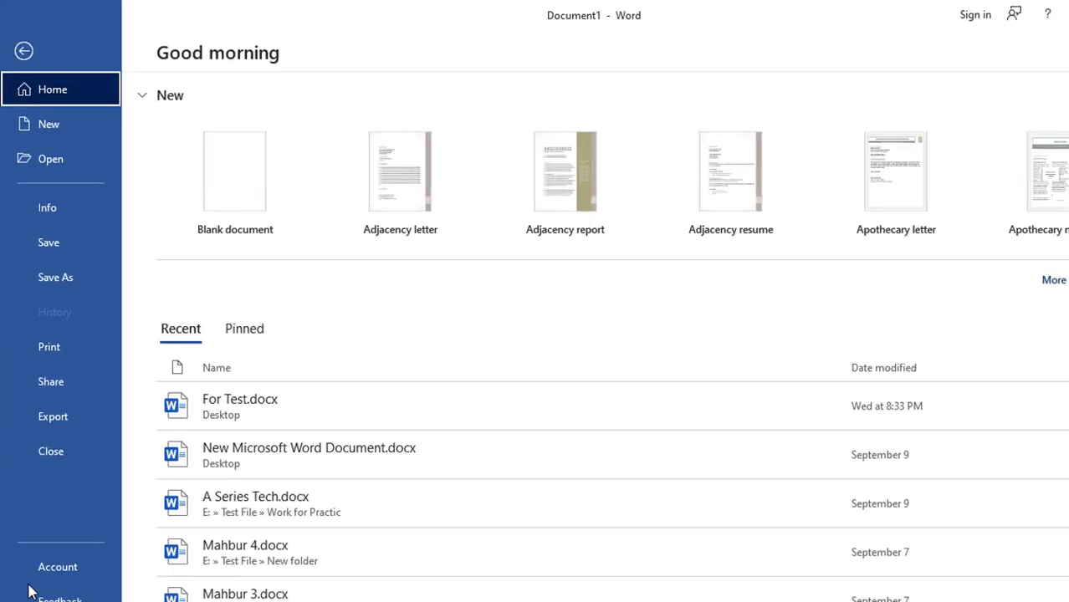
{"action": "left_click", "coordinate": [37, 574]}
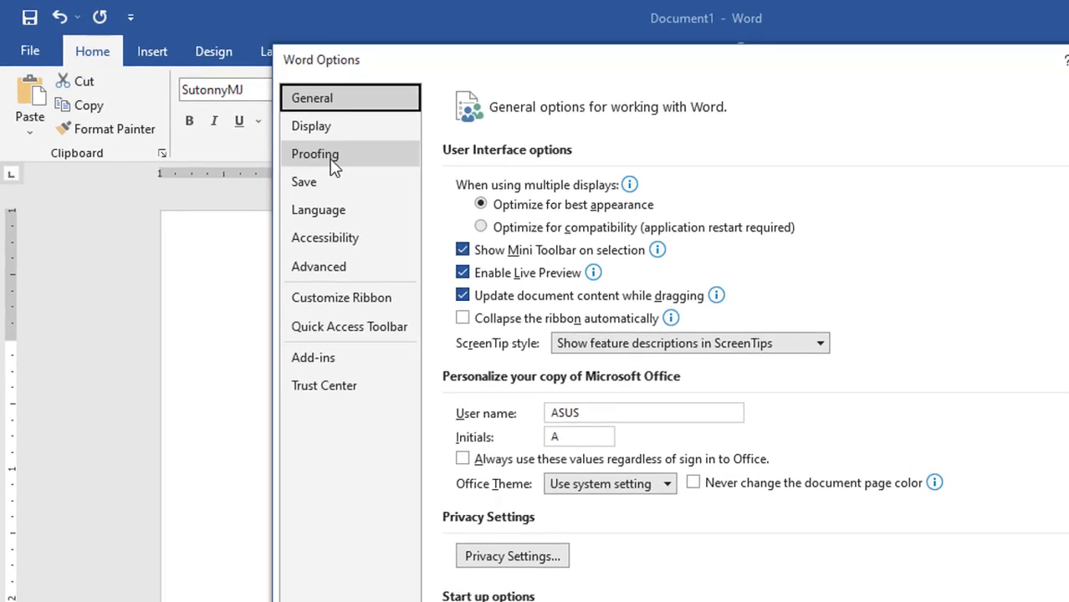
{"action": "left_click", "coordinate": [331, 163]}
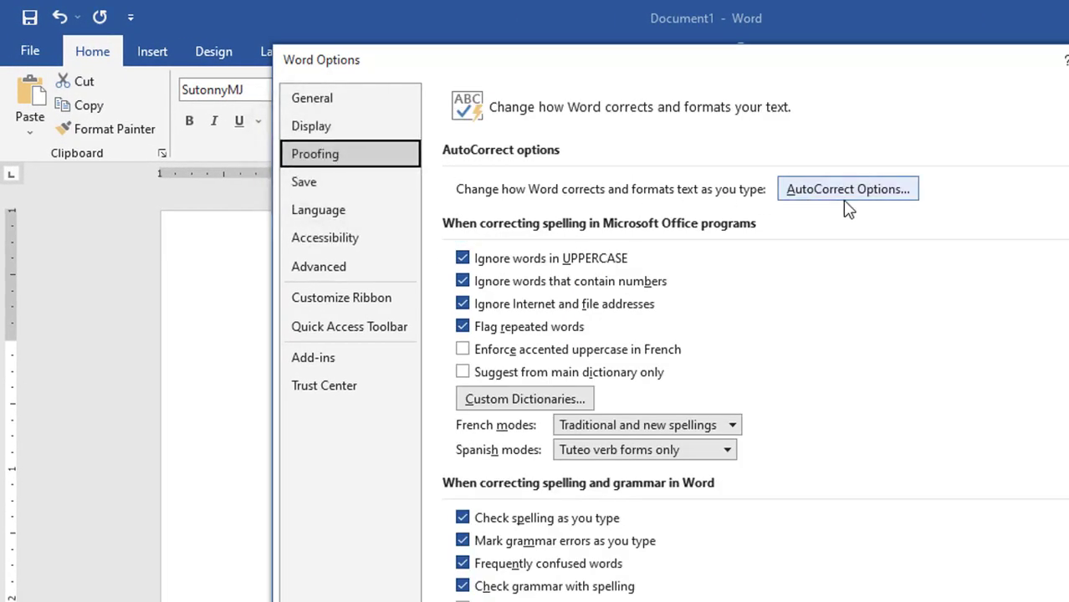
{"action": "left_click", "coordinate": [892, 191]}
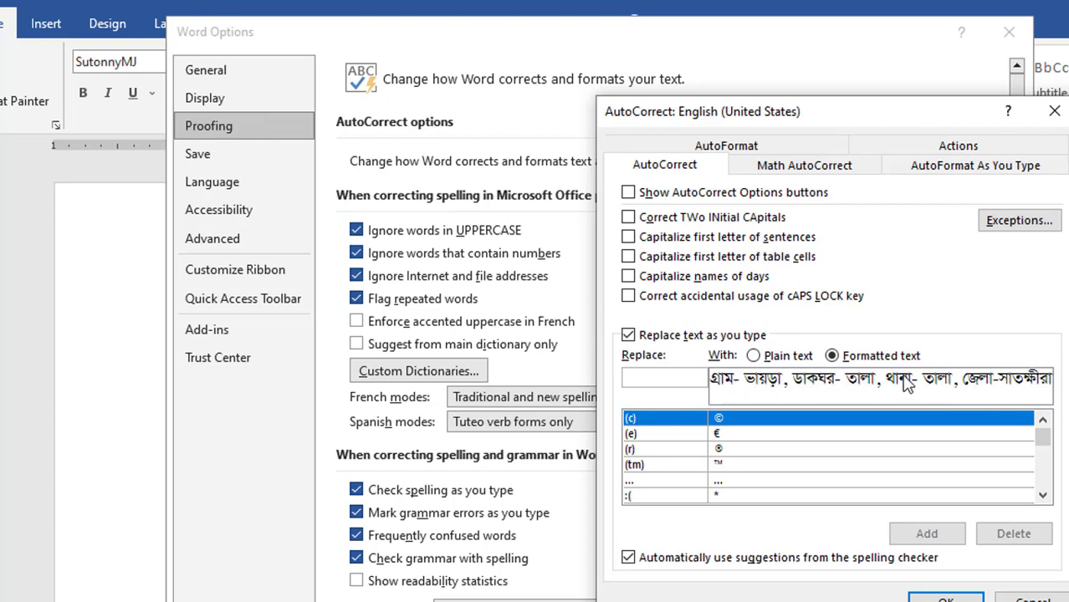
Step: Add an AutoCorrect entry that replaces the pasted letter M with the formatted address text, and confirm the settings
{"action": "left_click", "coordinate": [643, 378]}
{"action": "right_click", "coordinate": [649, 378]}
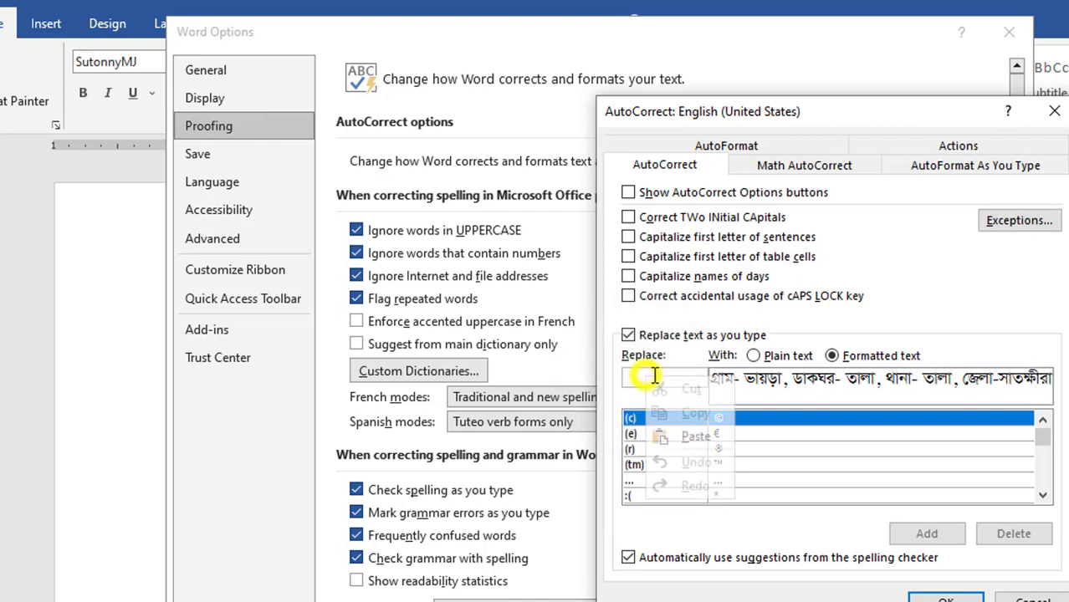
{"action": "left_click", "coordinate": [699, 436]}
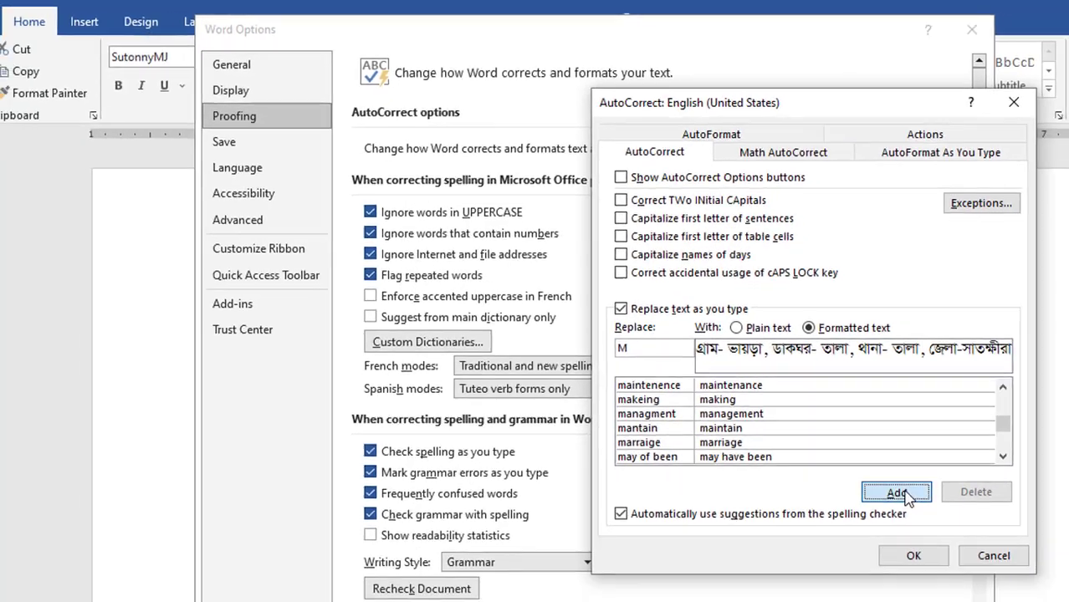
{"action": "left_click", "coordinate": [930, 535]}
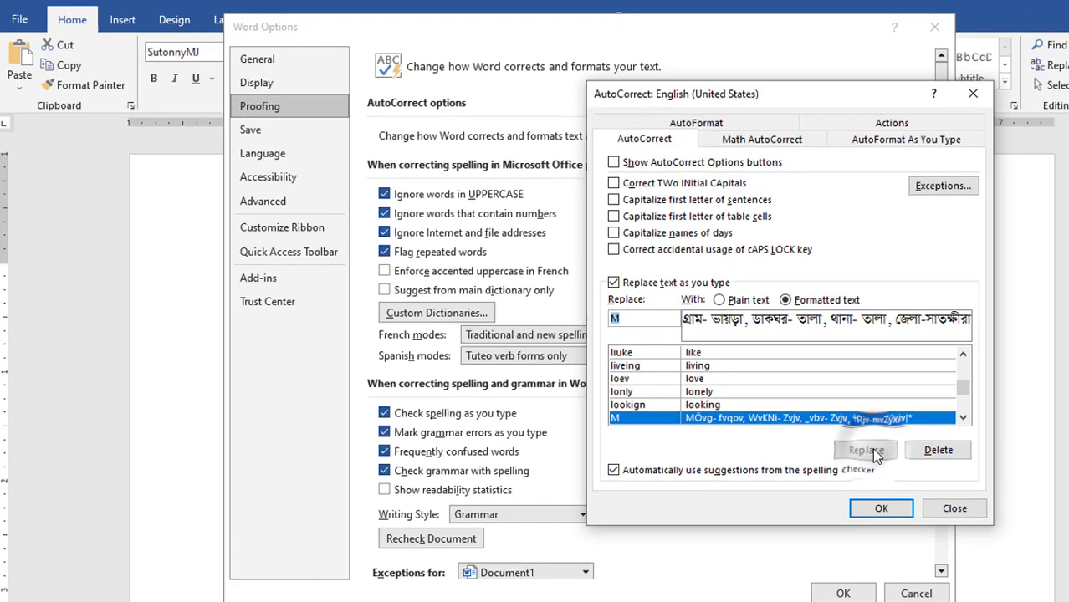
{"action": "left_click", "coordinate": [887, 511]}
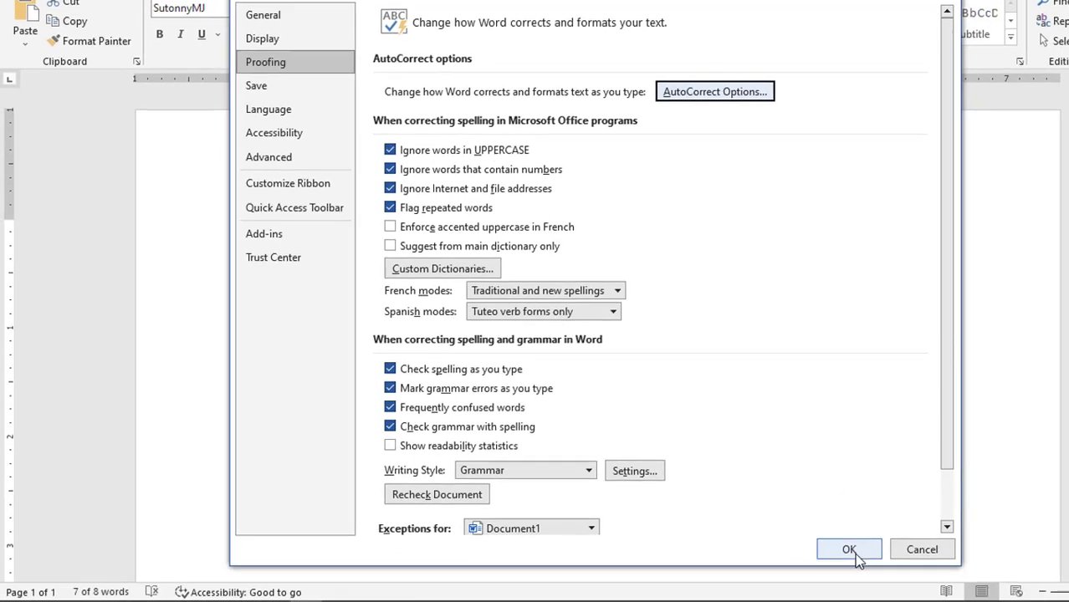
{"action": "left_click", "coordinate": [849, 549]}
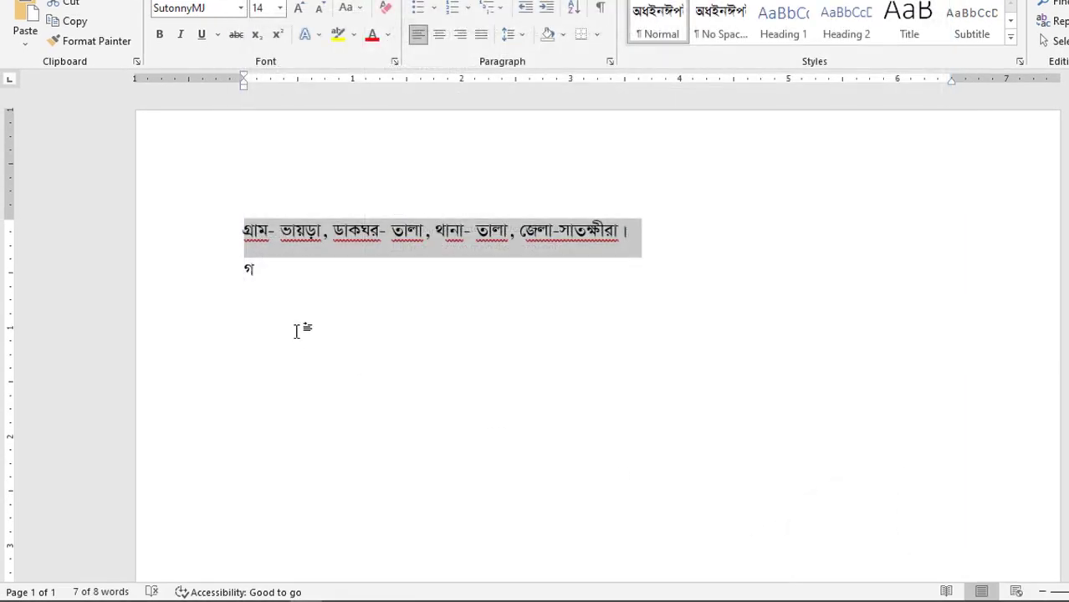
Step: Expand the "গ" on the second line into the full address using the new AutoCorrect entry
{"action": "left_click", "coordinate": [373, 273]}
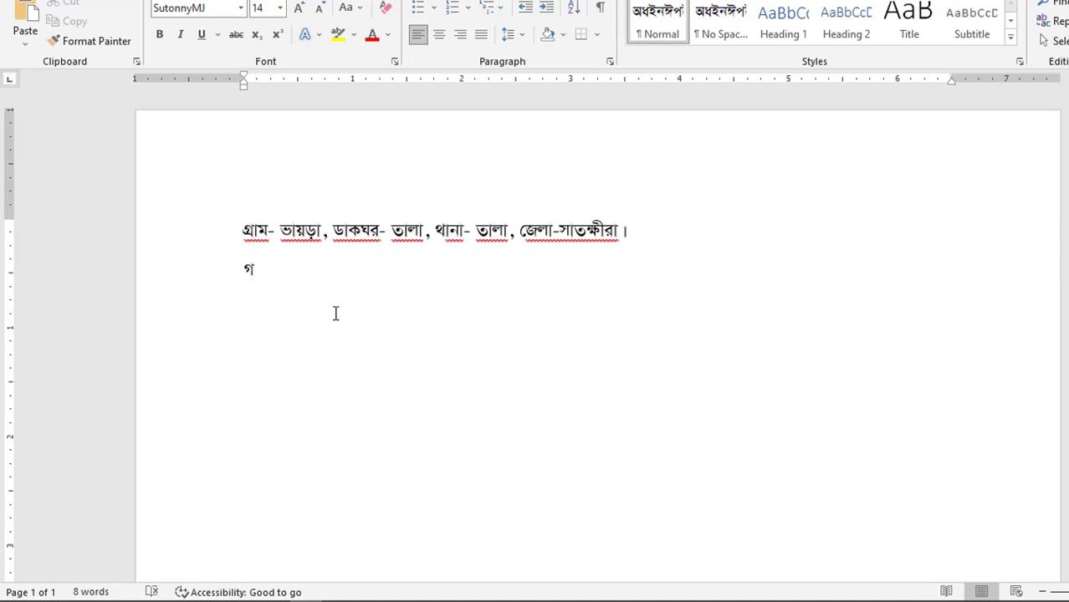
{"action": "type", "text": "্"}
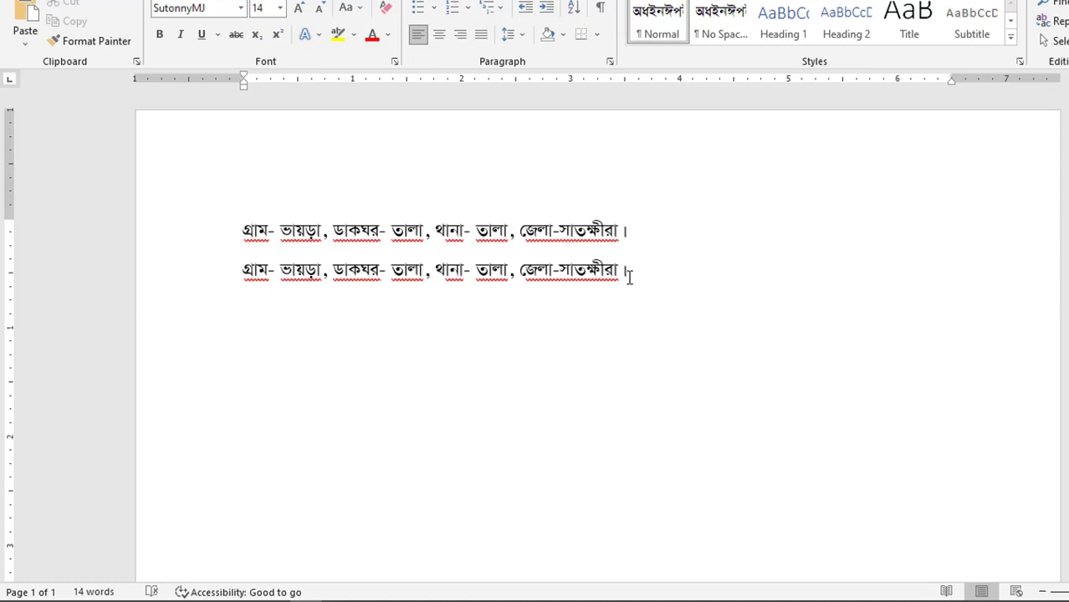
Step: Enter "গ" on a third line, change its font to Times New Roman, and paste over the selected letter
{"action": "type", "text": " গ"}
{"action": "double_click", "coordinate": [257, 333]}
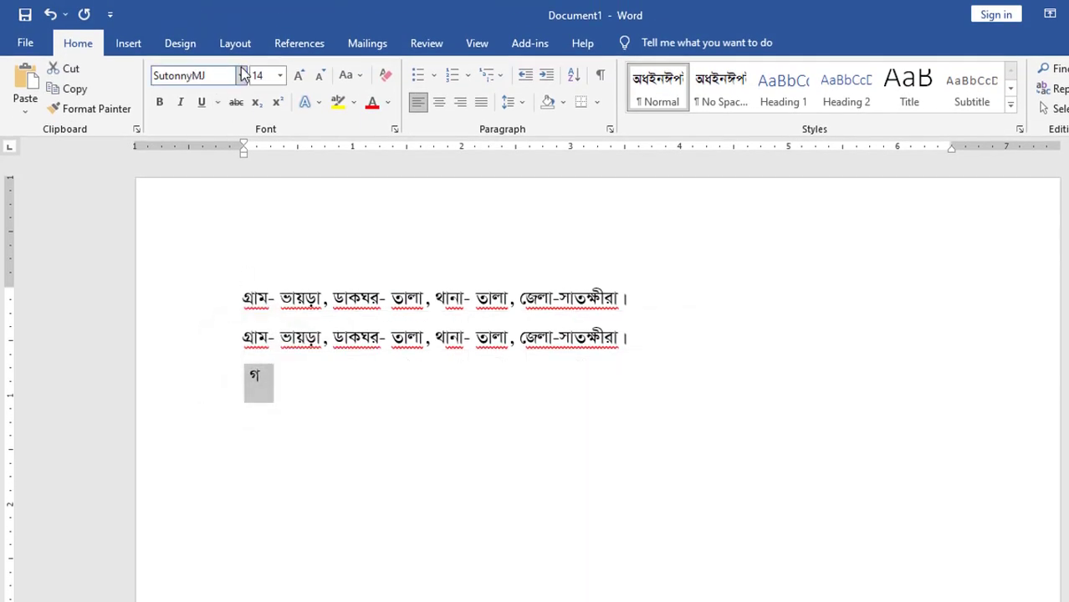
{"action": "left_click", "coordinate": [240, 76]}
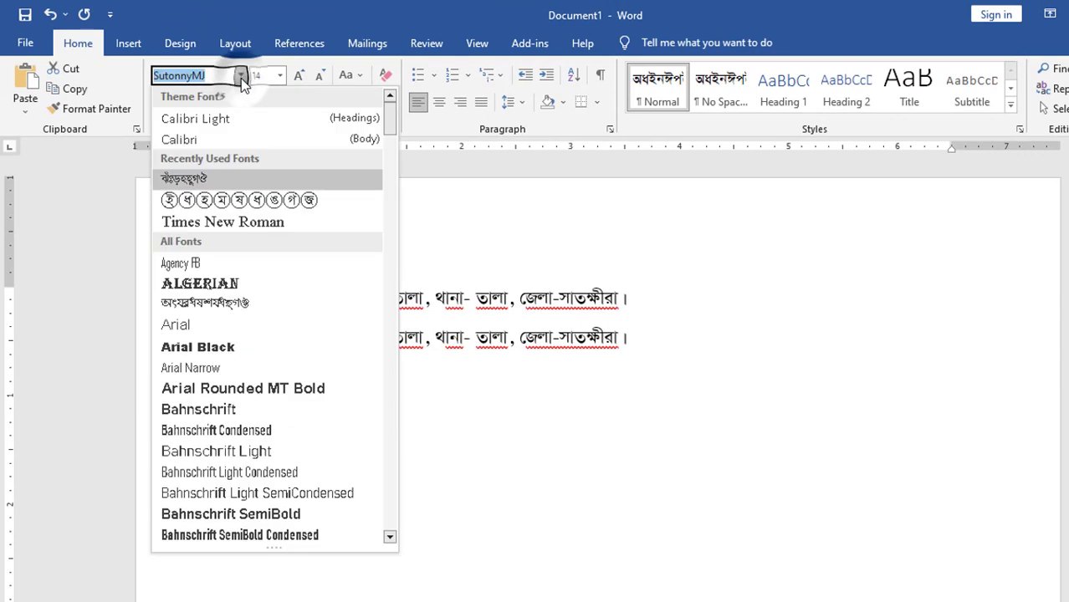
{"action": "left_click", "coordinate": [196, 222]}
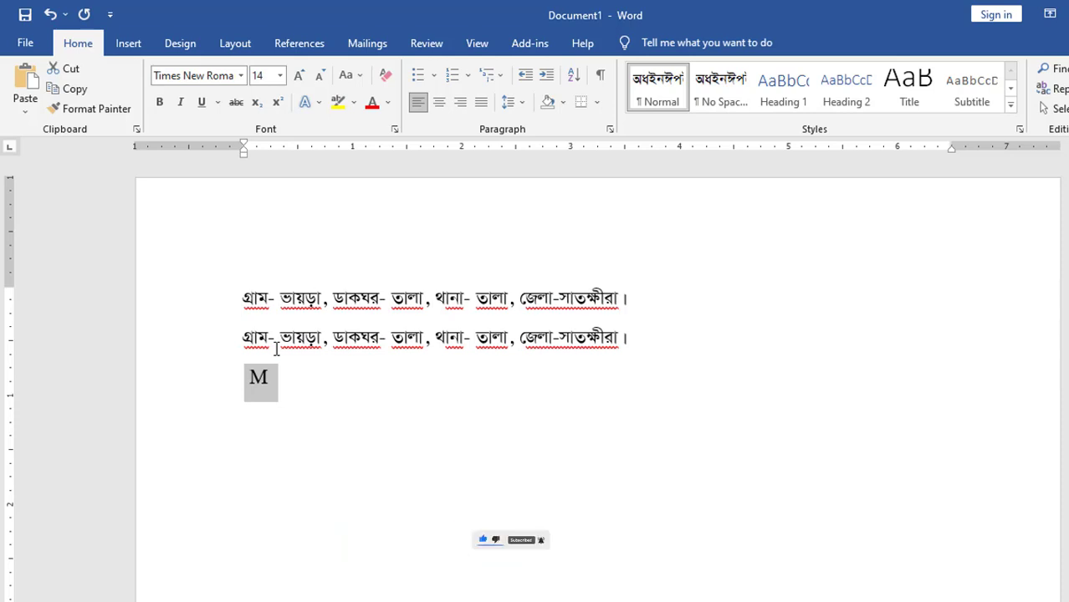
{"action": "key", "text": "ctrl+v"}
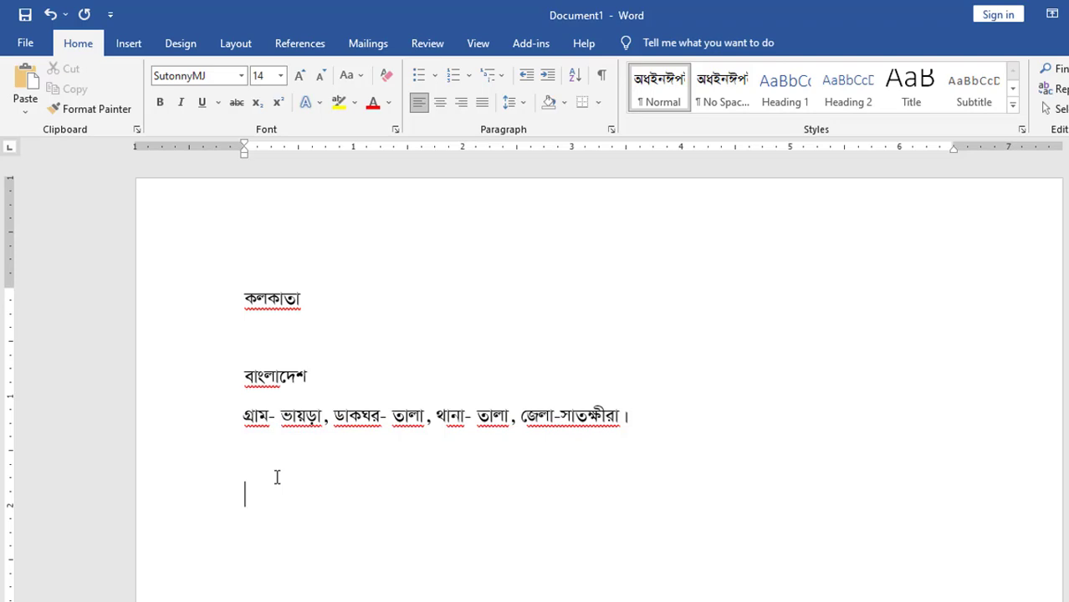
Step: Enter the letter "গ" on the empty line at the end of the document and copy it
{"action": "type", "text": "গ"}
{"action": "key", "text": "shift+Home"}
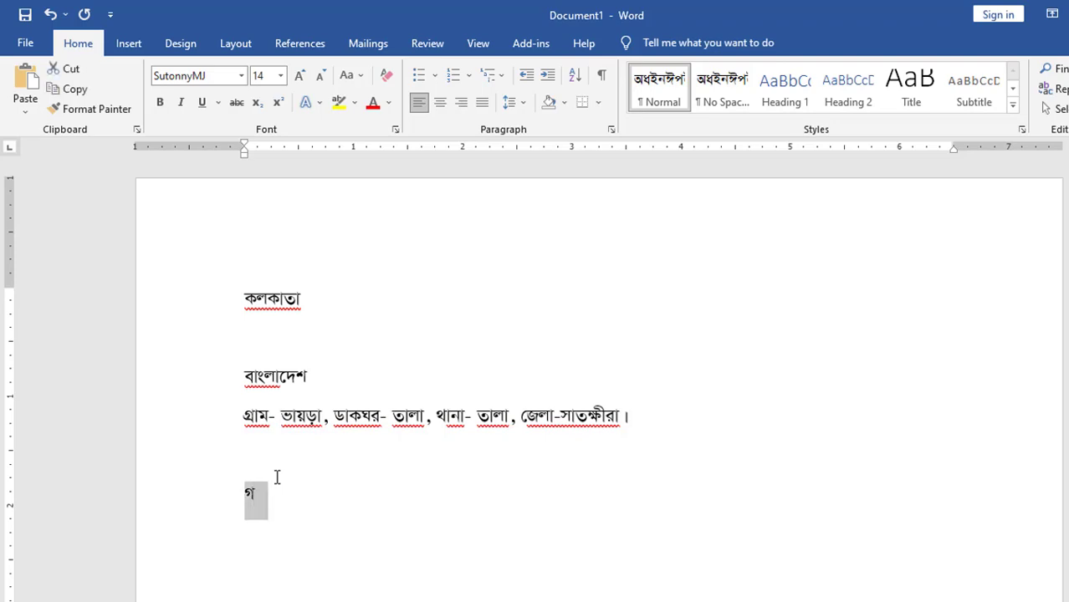
{"action": "left_click", "coordinate": [74, 90]}
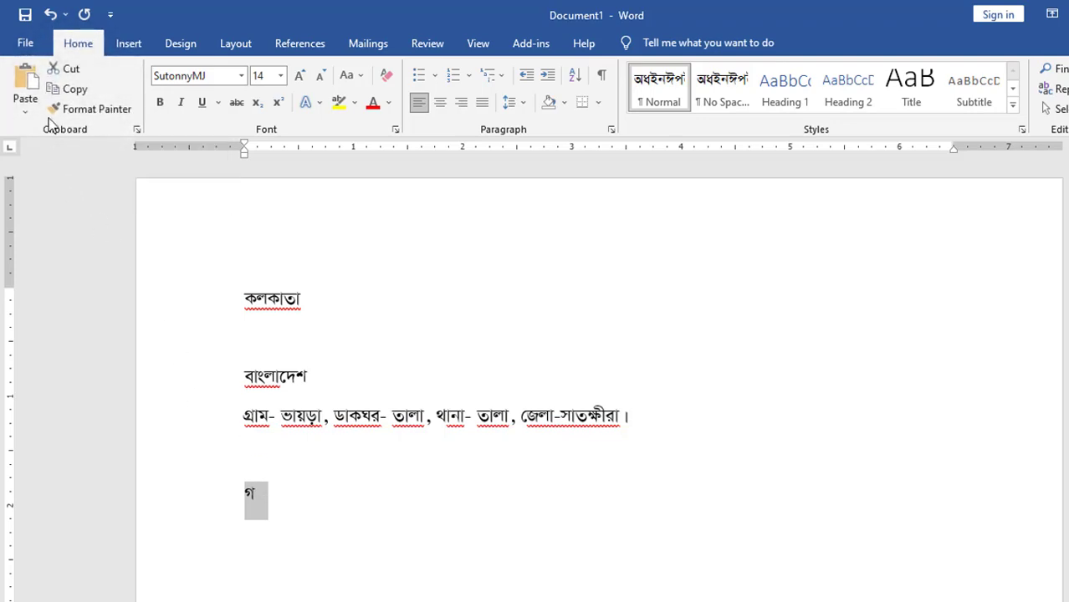
Step: Open the AutoCorrect settings from Word's proofing options
{"action": "left_click", "coordinate": [25, 46]}
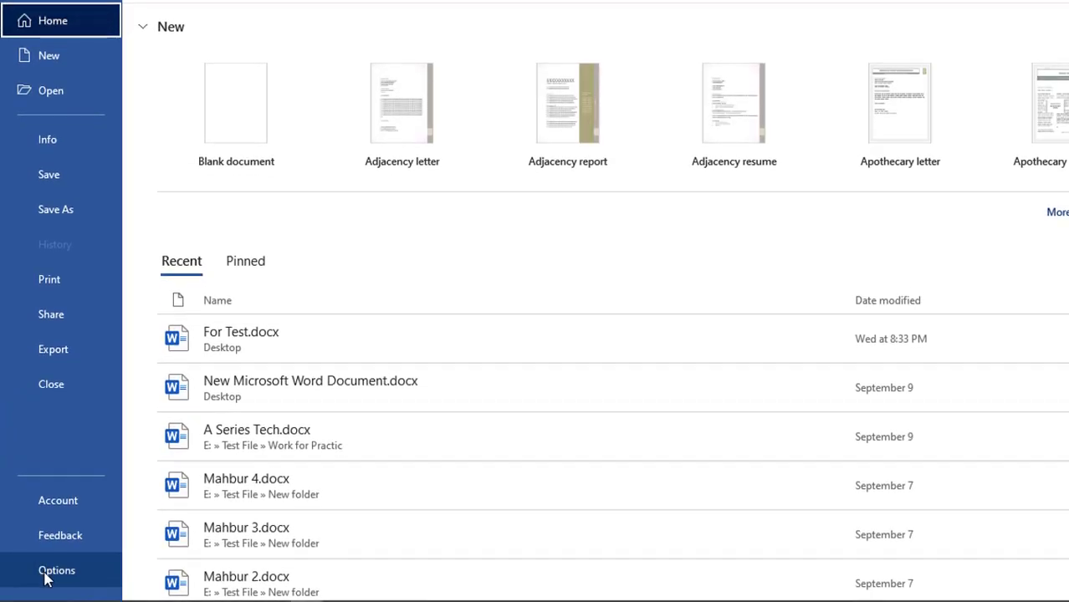
{"action": "left_click", "coordinate": [50, 573]}
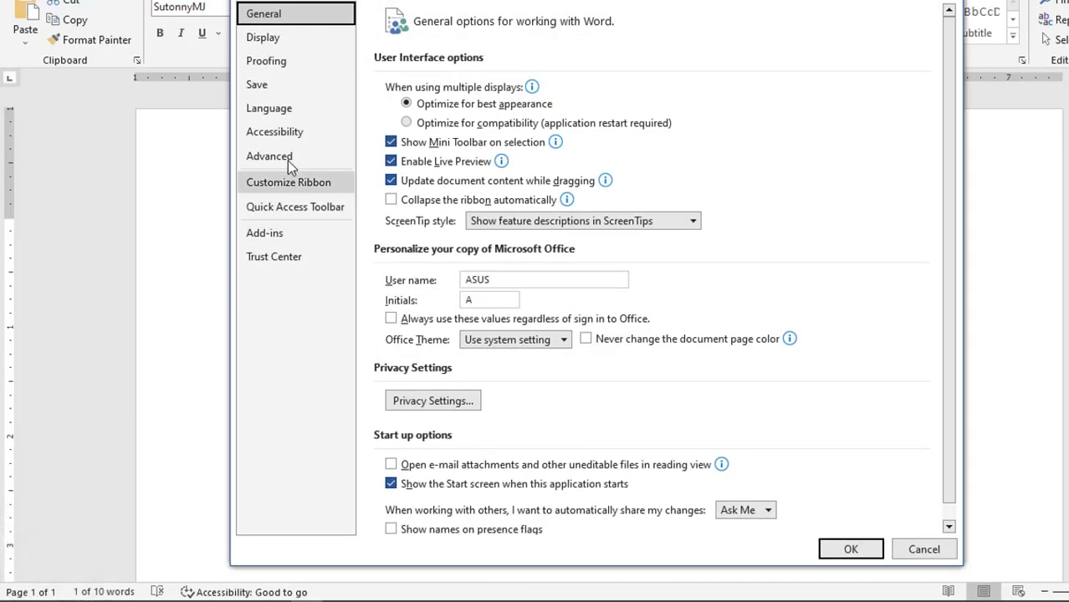
{"action": "left_click", "coordinate": [279, 74]}
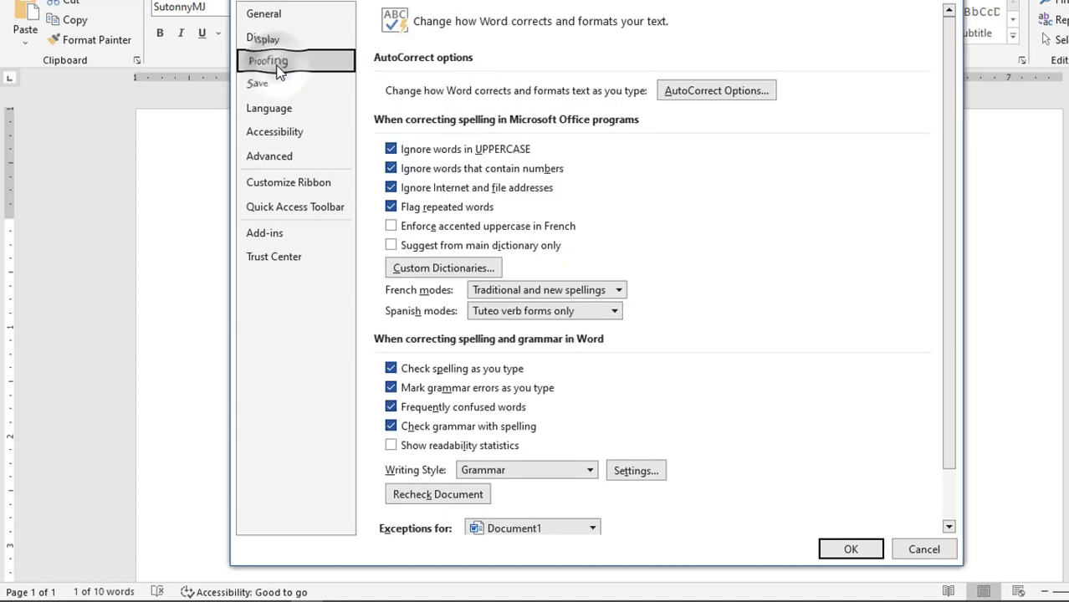
{"action": "left_click", "coordinate": [741, 94]}
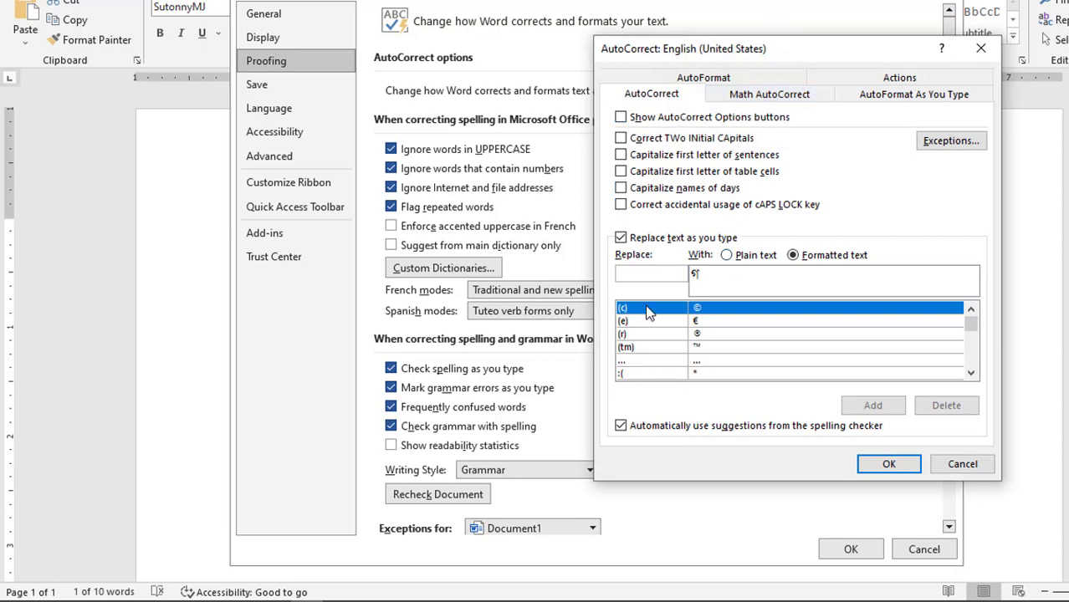
Step: Paste the copied letter as the text to replace, delete the matching AutoCorrect entry "M", and confirm the settings
{"action": "left_click", "coordinate": [647, 277]}
{"action": "right_click", "coordinate": [645, 276]}
{"action": "left_click", "coordinate": [680, 320]}
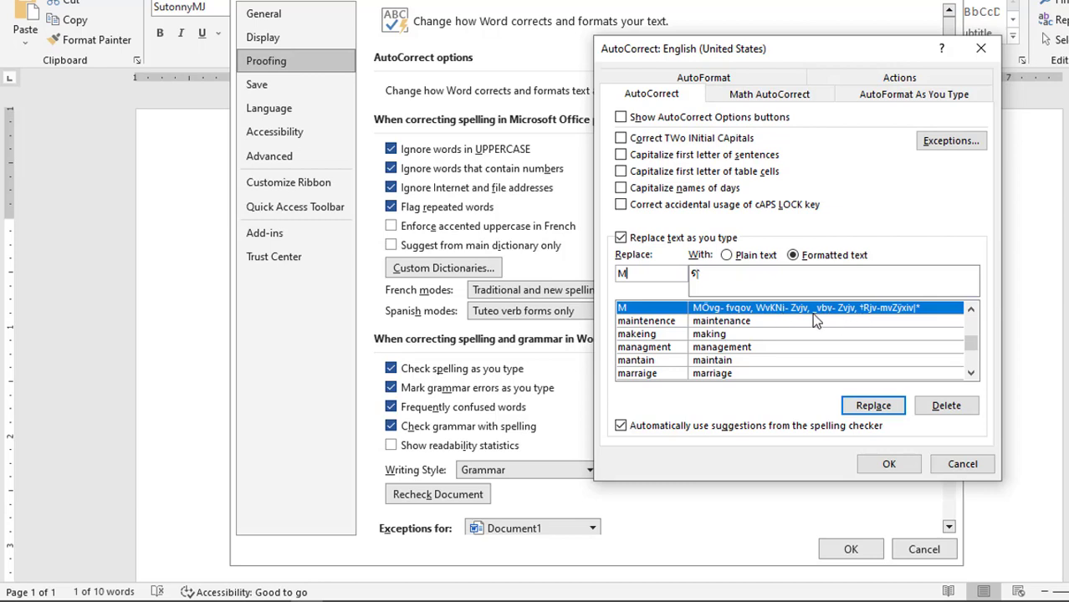
{"action": "left_click", "coordinate": [948, 407]}
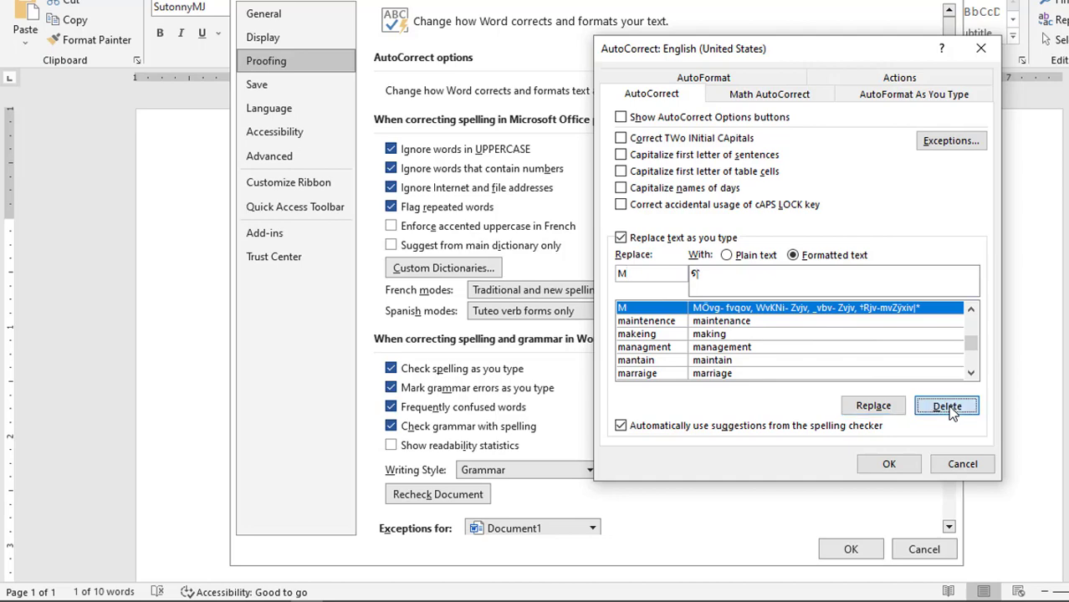
{"action": "left_click", "coordinate": [889, 465]}
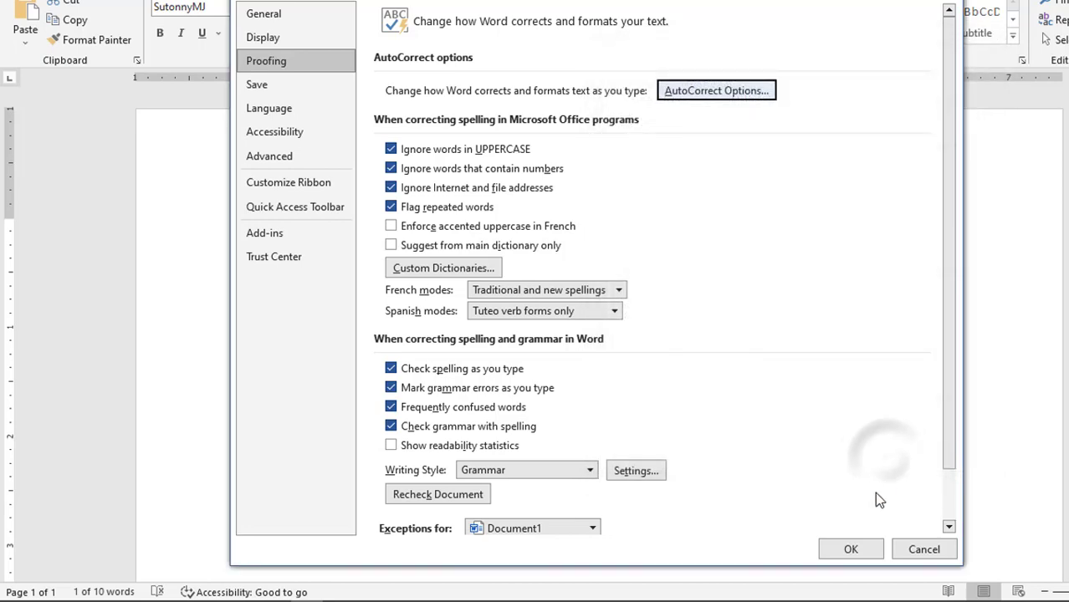
{"action": "left_click", "coordinate": [851, 552]}
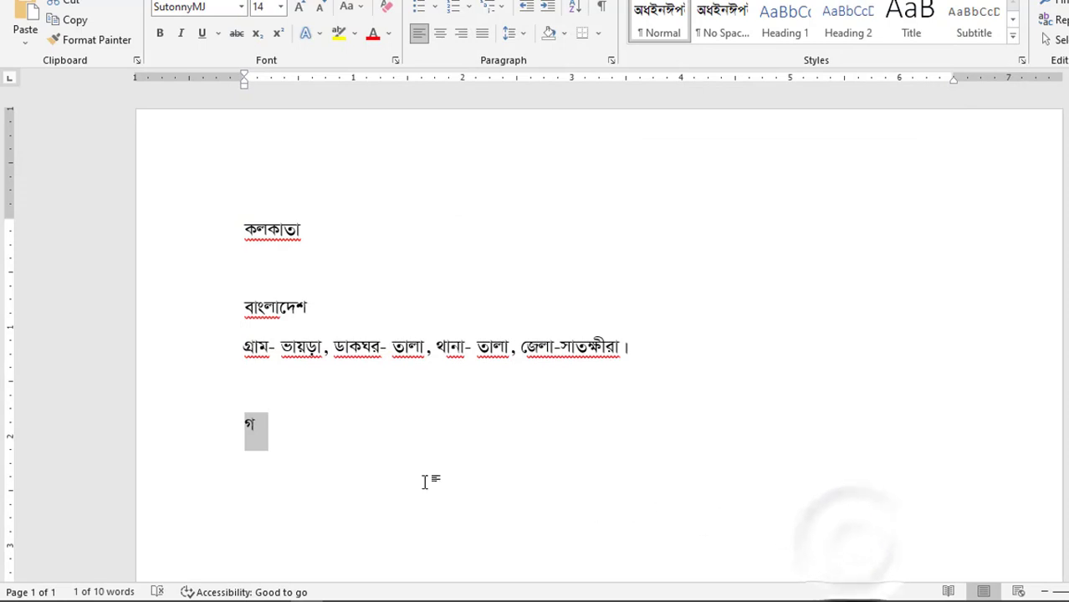
Step: Enter "গ" on a new line below the existing letter to test the removed AutoCorrect shortcut
{"action": "left_click", "coordinate": [289, 440]}
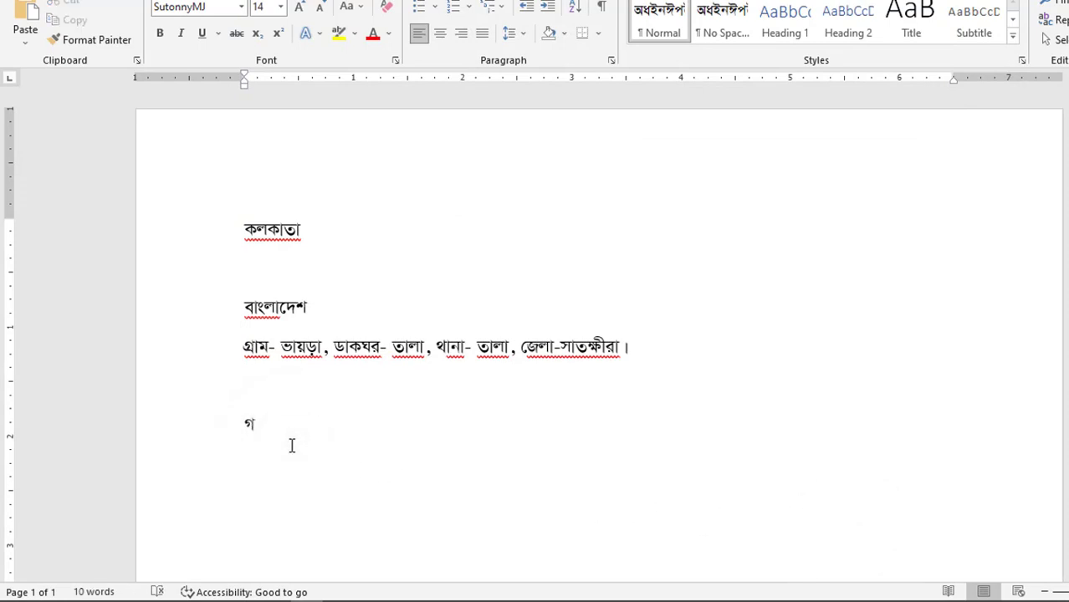
{"action": "key", "text": "Return"}
{"action": "type", "text": "গ"}
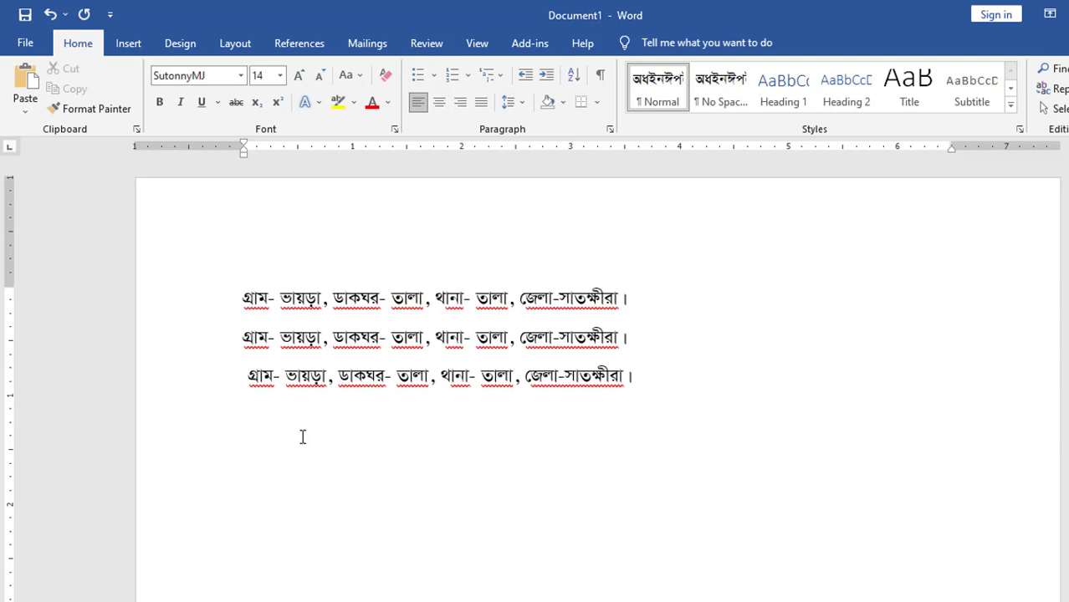
Step: Generate sample paragraphs below the address lines with =rand()
{"action": "type", "text": "="}
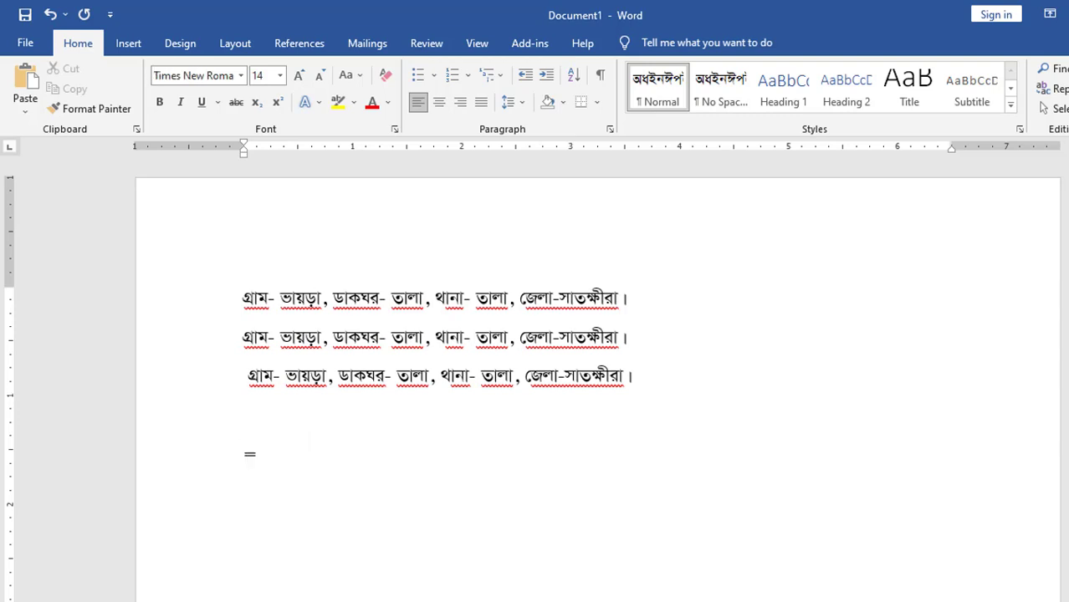
{"action": "type", "text": "rand()"}
{"action": "key", "text": "Return"}
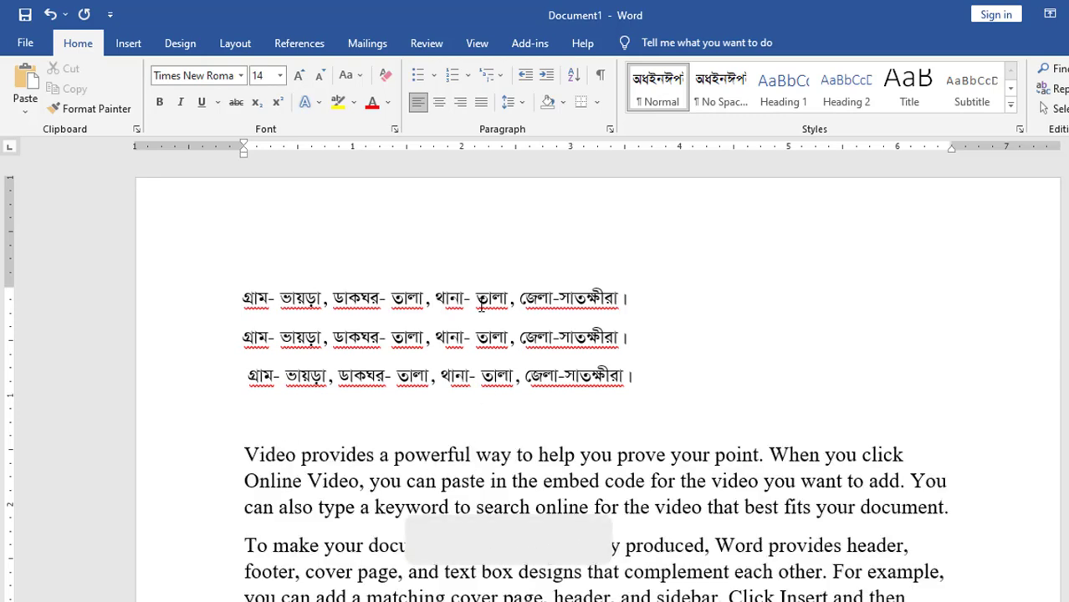